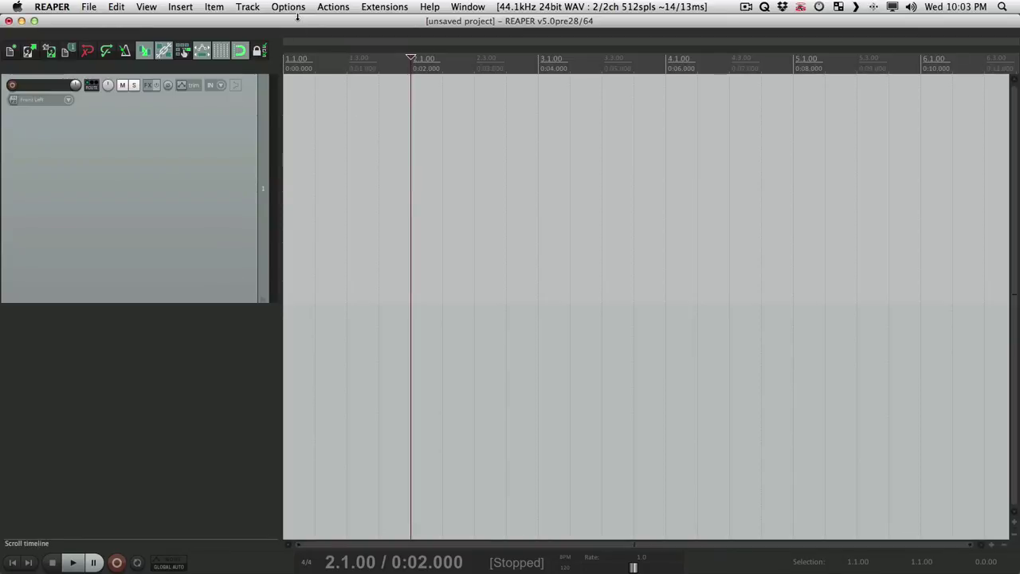
- Open the General page of Preferences and bring up the Export configuration dialog
left_click(293, 8)
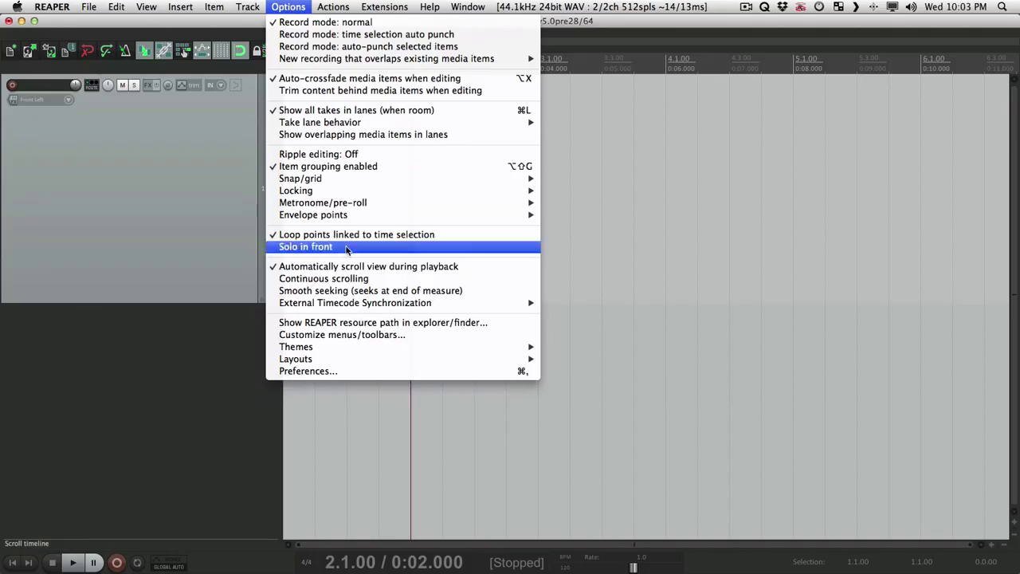
left_click(361, 373)
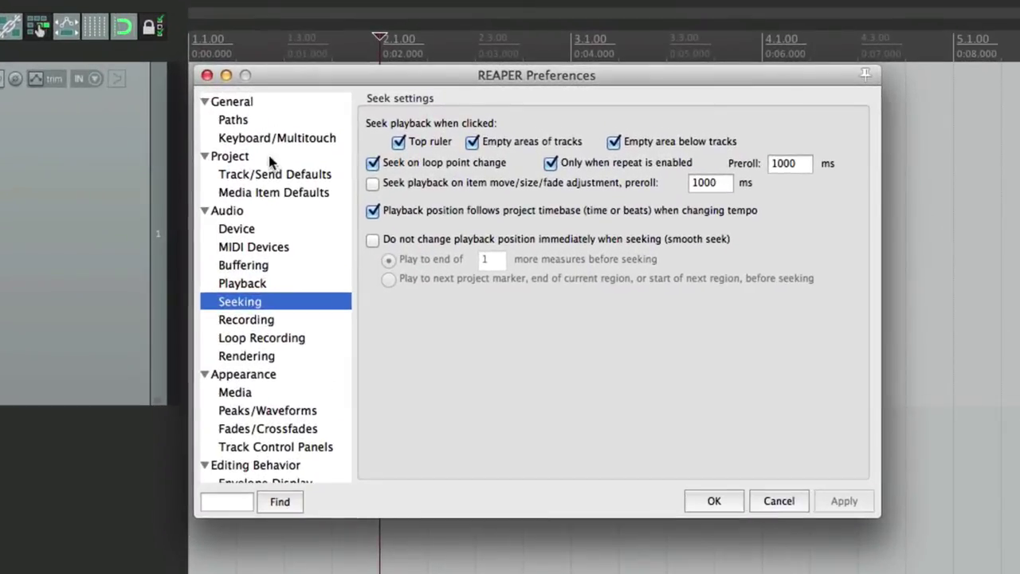
left_click(269, 102)
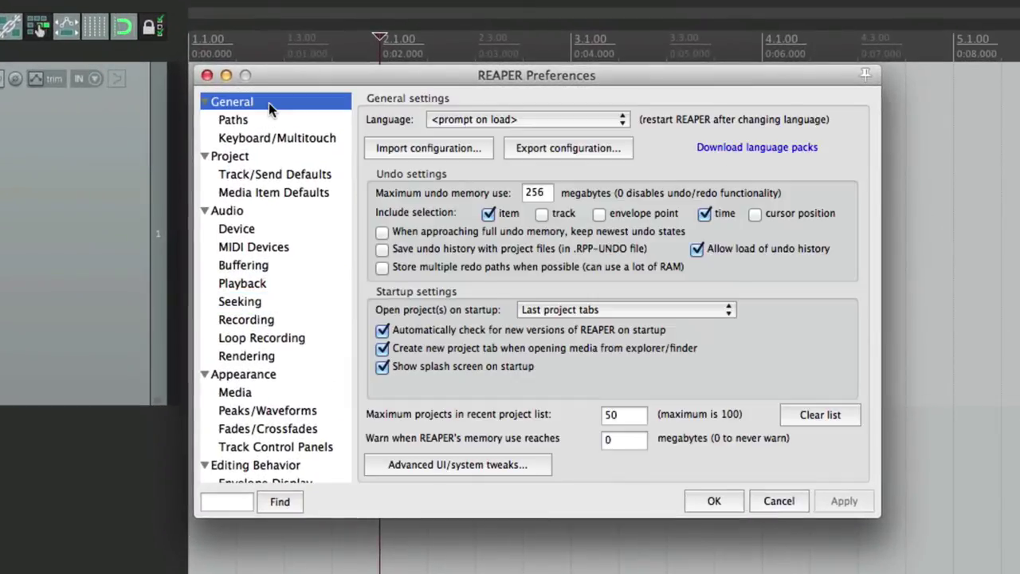
left_click(524, 148)
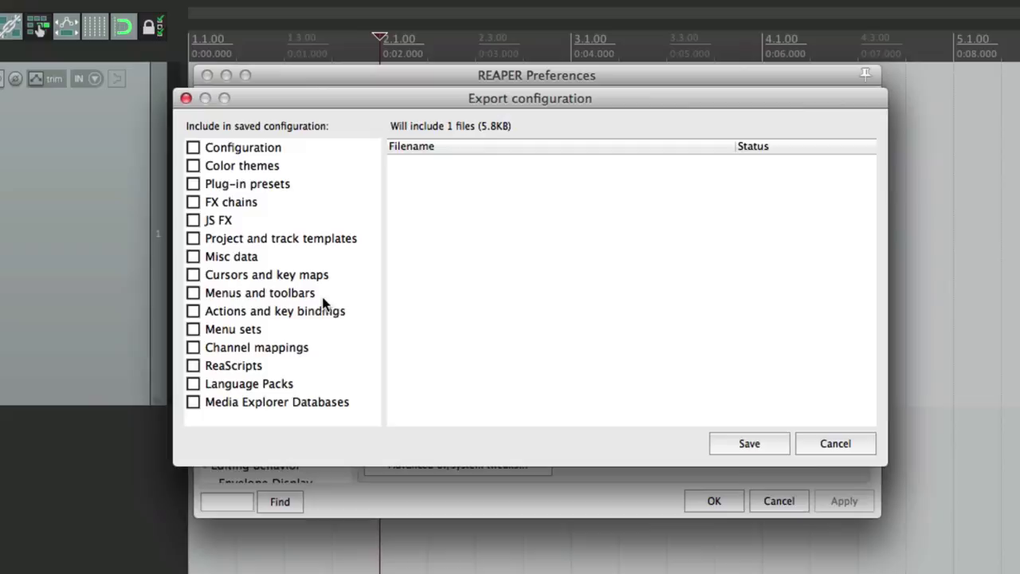
- Export only Actions and key bindings to a config file named 'My Actions', then dismiss the success alert
left_click(194, 312)
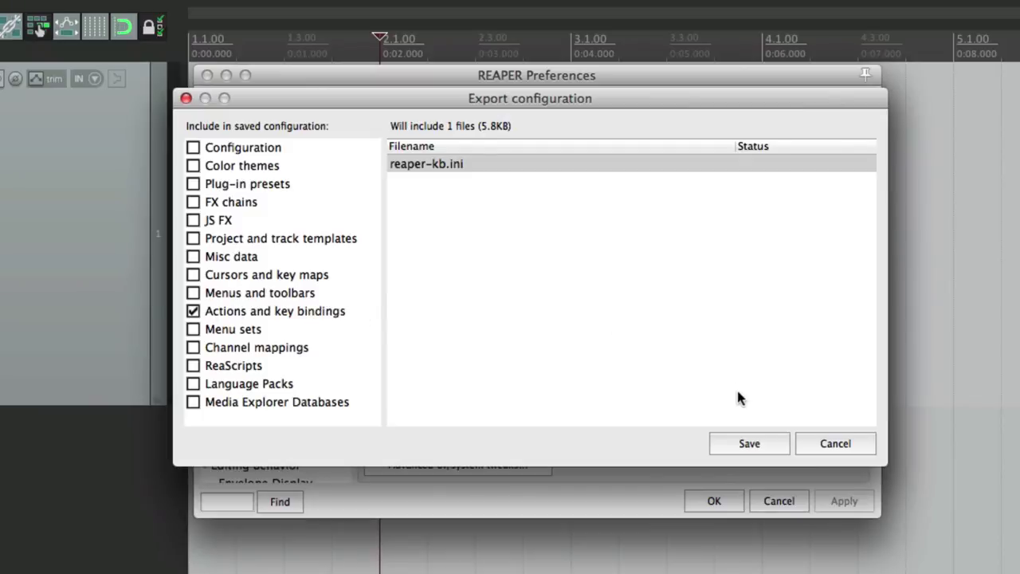
left_click(729, 447)
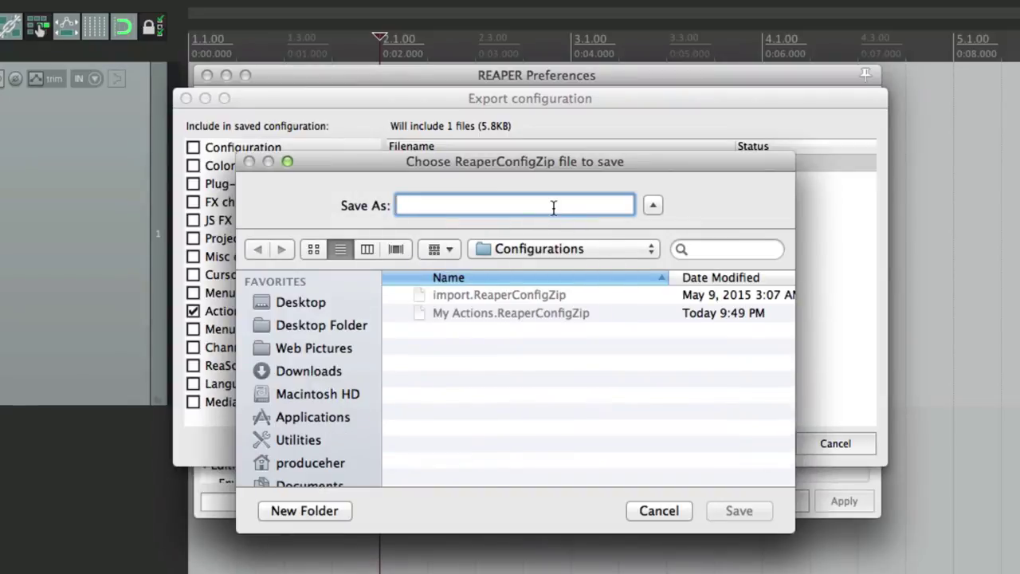
type("My Actions")
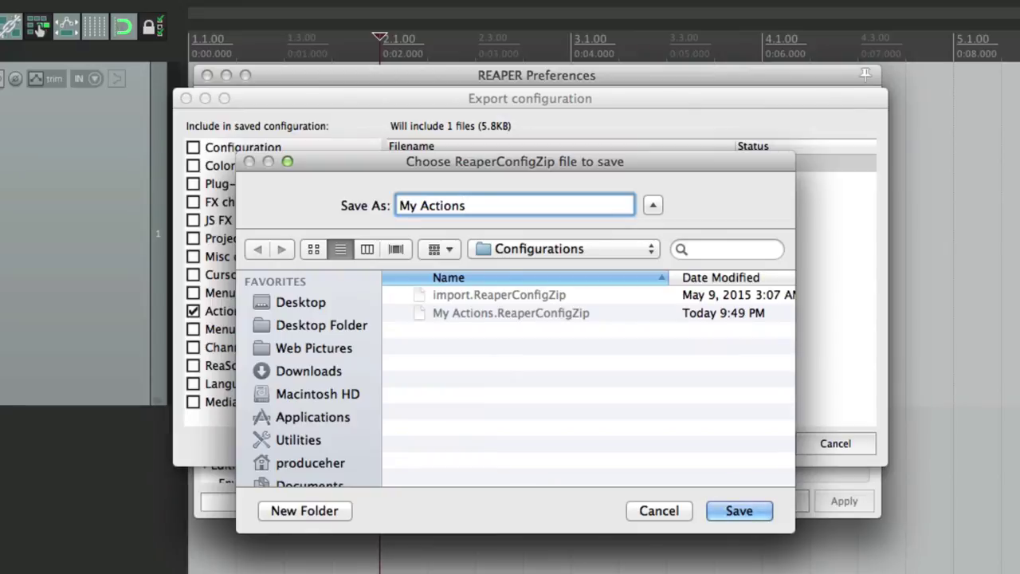
key("Return")
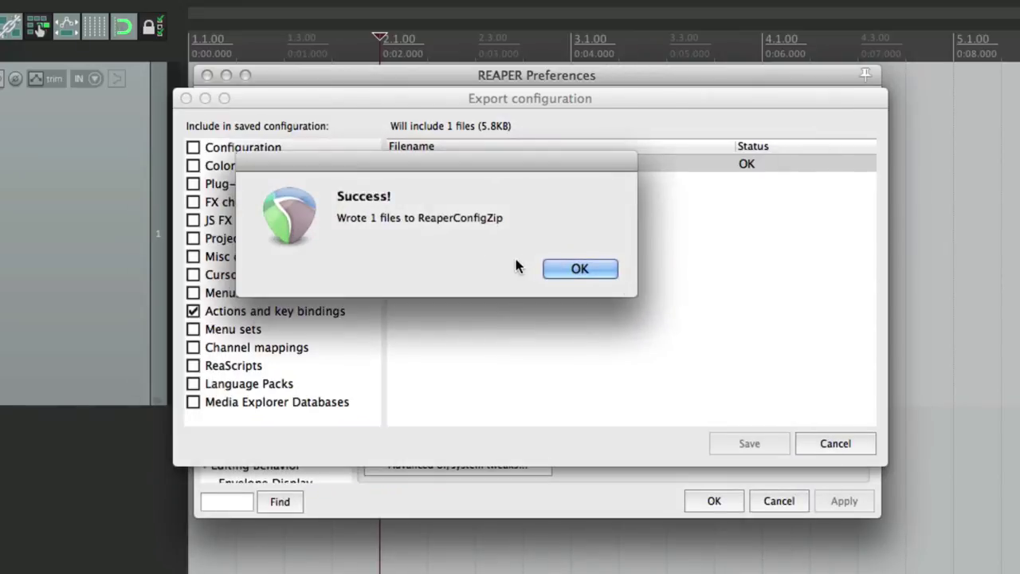
key("Return")
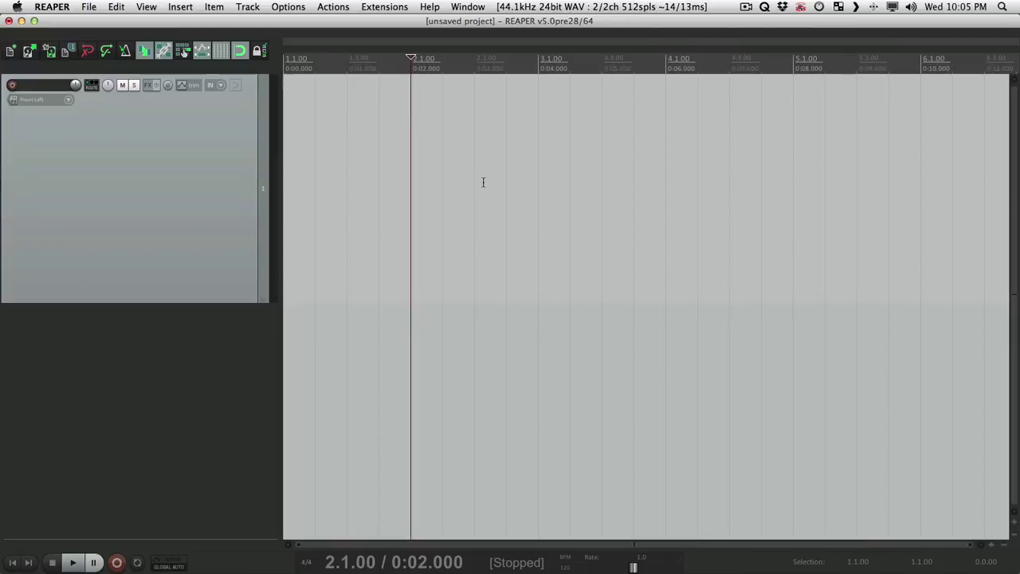
- Quit REAPER from the REAPER menu
left_click(61, 6)
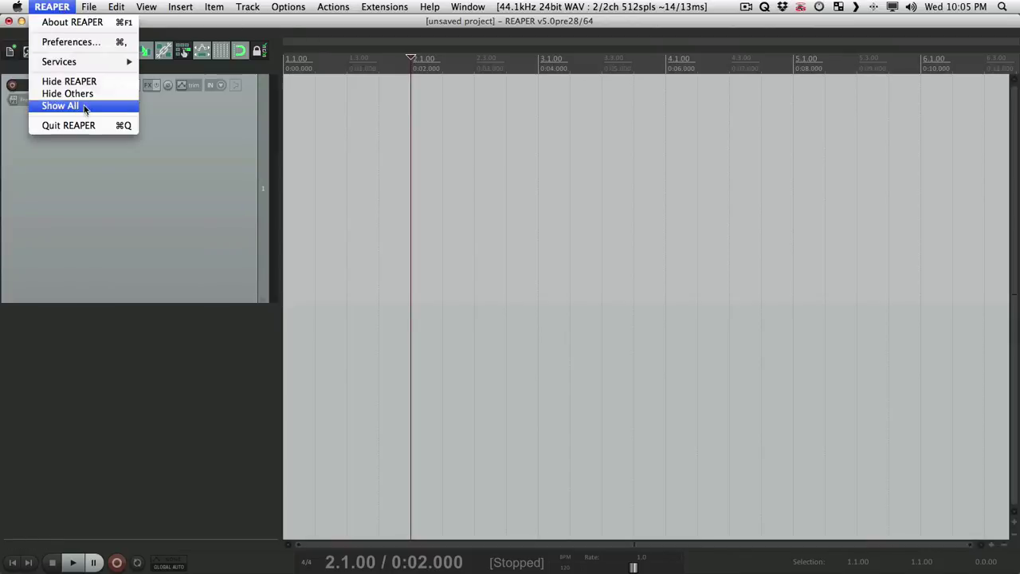
left_click(69, 126)
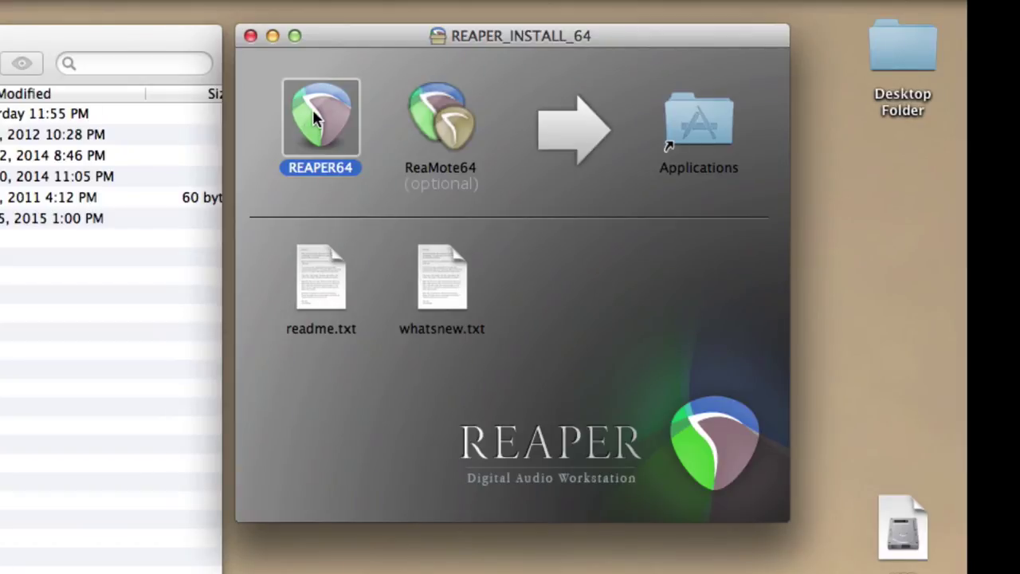
- Bring the Finder window forward and show the empty USB Drive
mouse_move(315, 115)
left_mouse_down()
mouse_move(615, 195)
mouse_move(721, 124)
mouse_move(735, 129)
mouse_move(323, 115)
mouse_move(334, 112)
left_mouse_up()
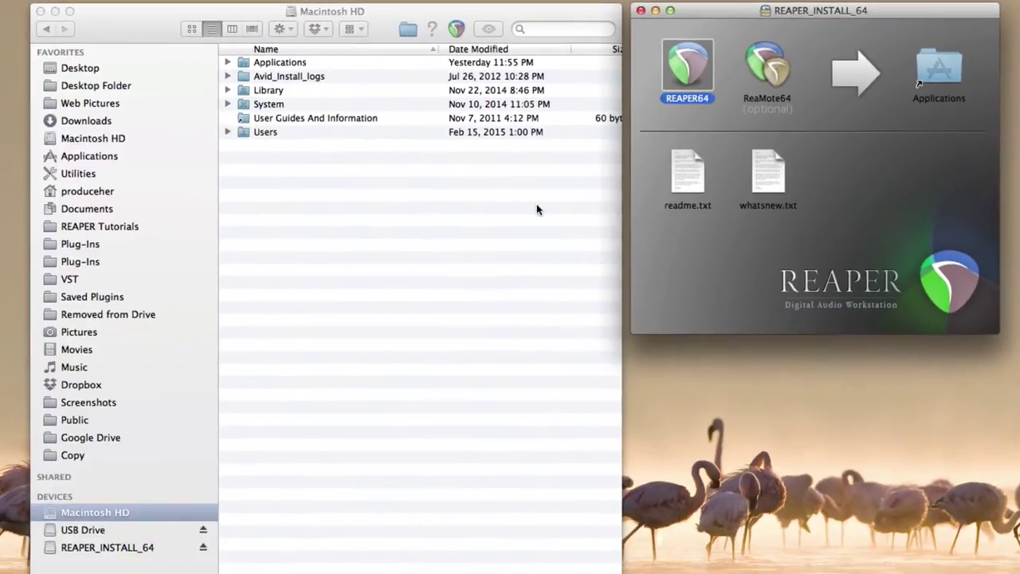
left_click(421, 303)
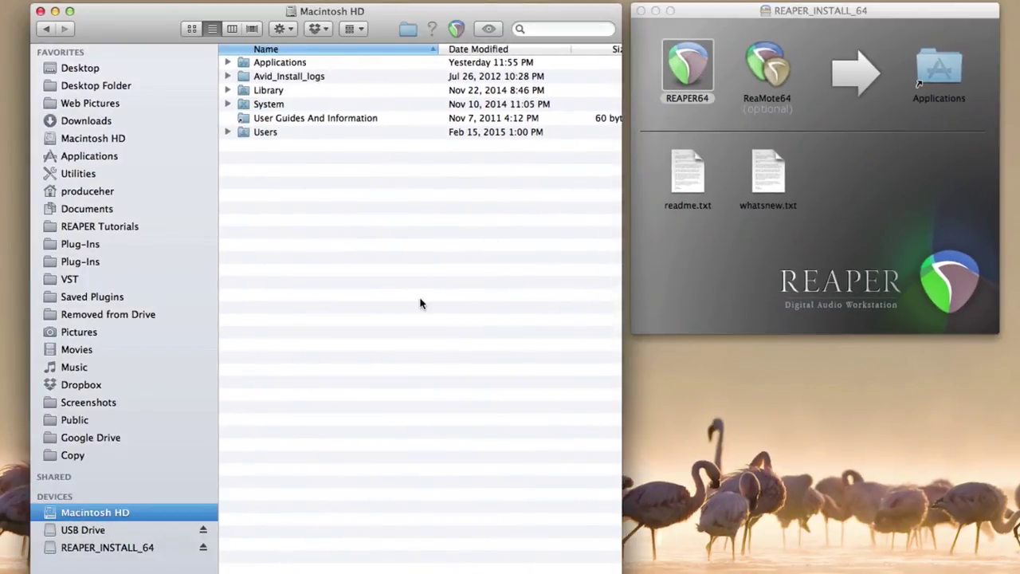
left_click(161, 534)
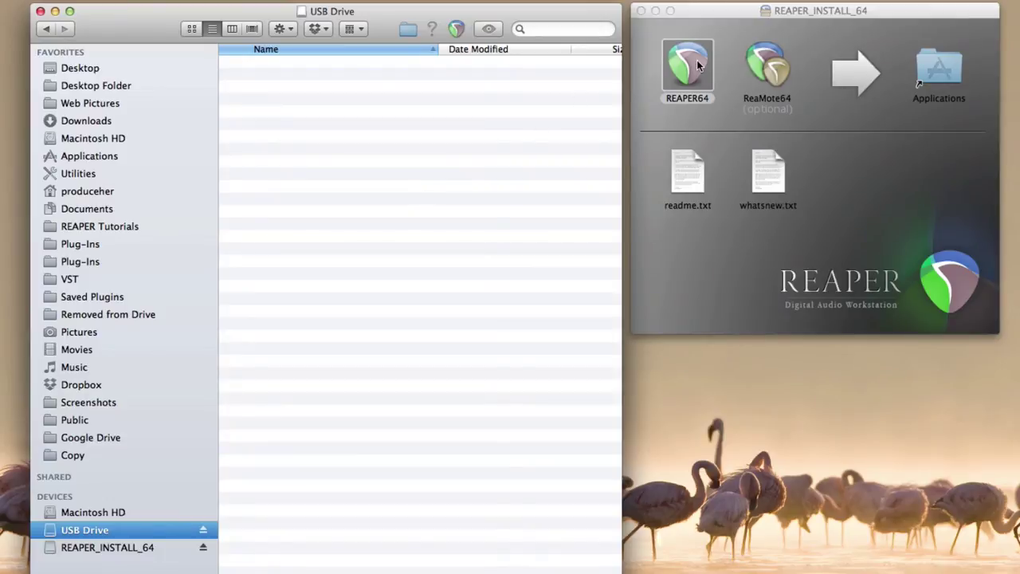
- Copy the REAPER64 app (37.8 MB) from the installer window onto the USB Drive
left_click_drag(697, 65, 459, 160)
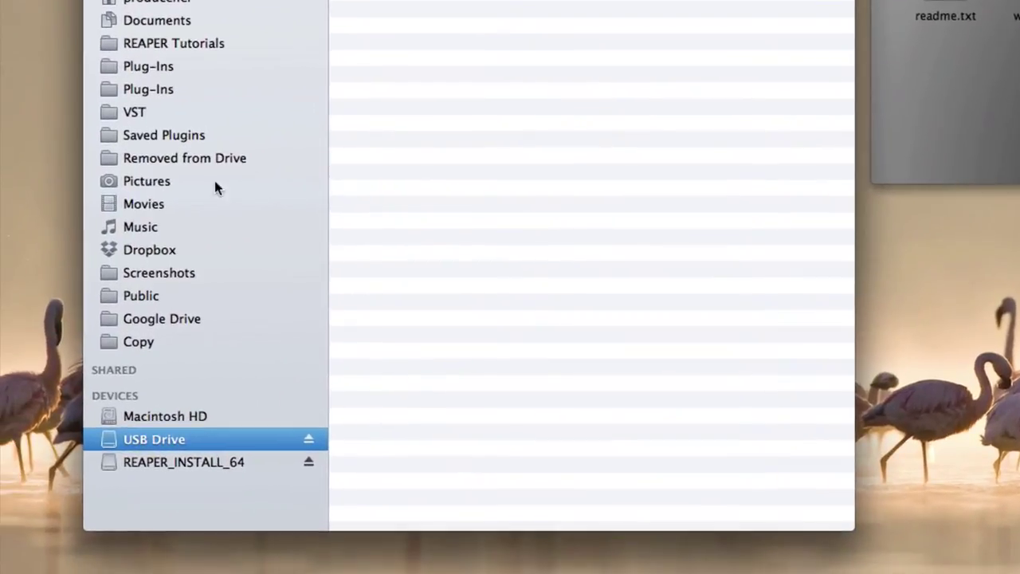
- Save a blank TextEdit document to the USB Drive as Plain Text named 'reaper.ini'
mouse_move(0, 408)
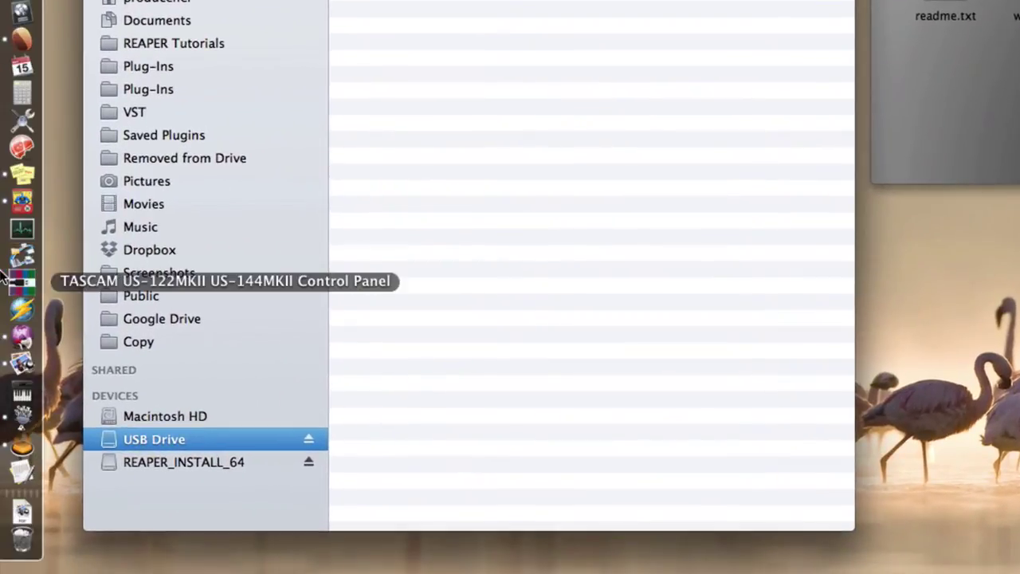
left_click(22, 472)
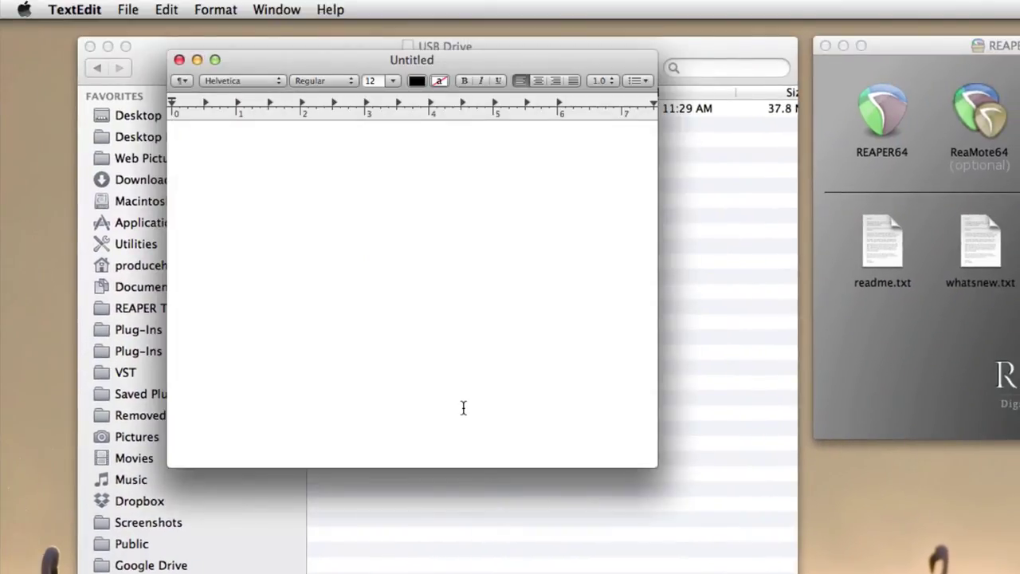
left_click(128, 9)
left_click(136, 109)
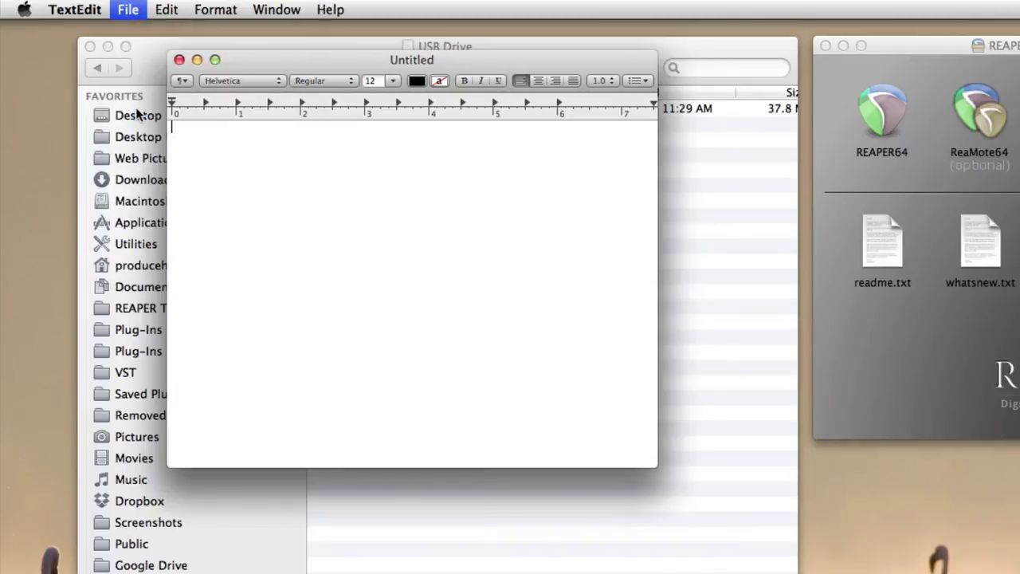
scroll(263, 302, "down", 10)
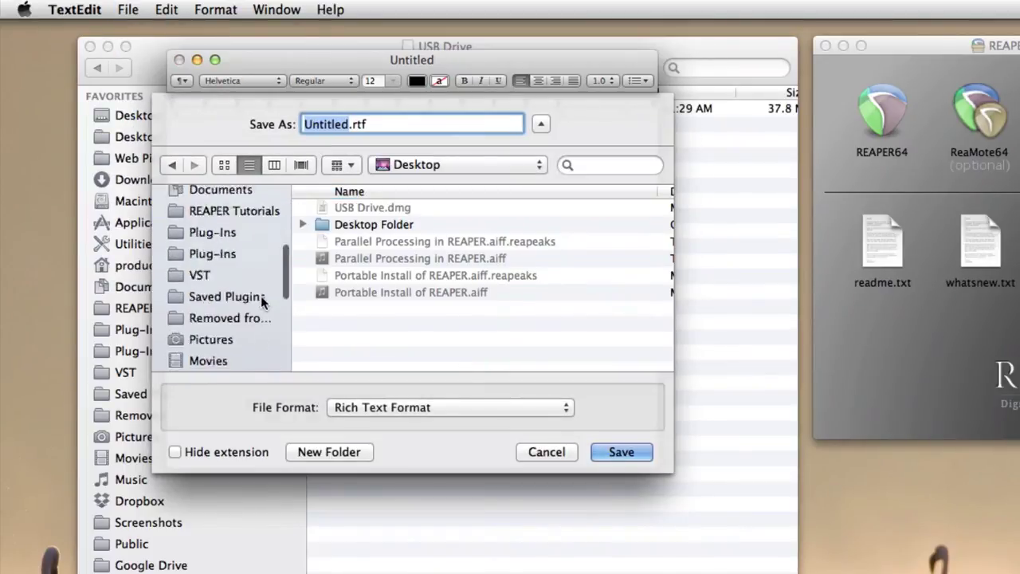
left_click(249, 341)
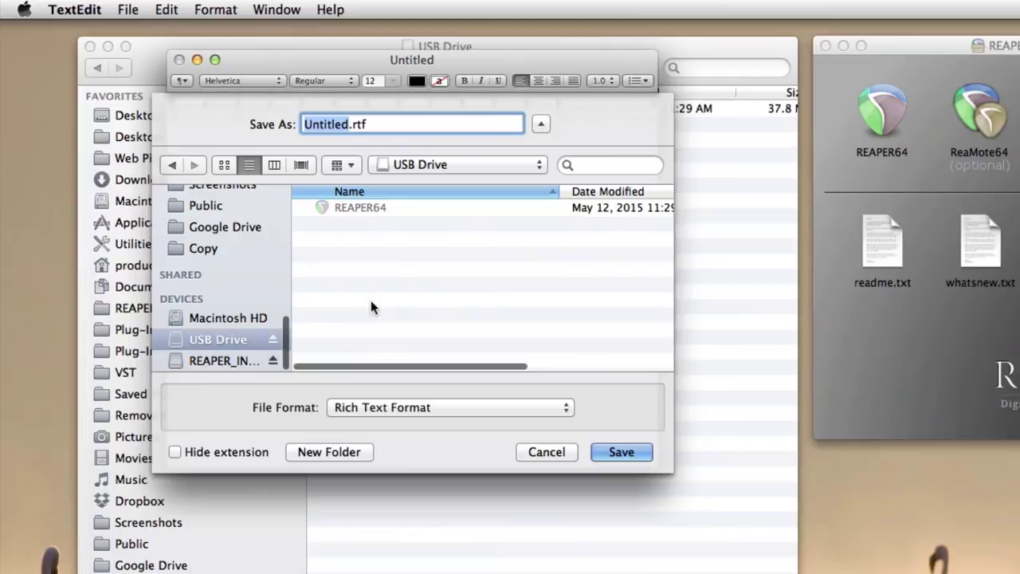
left_click(419, 404)
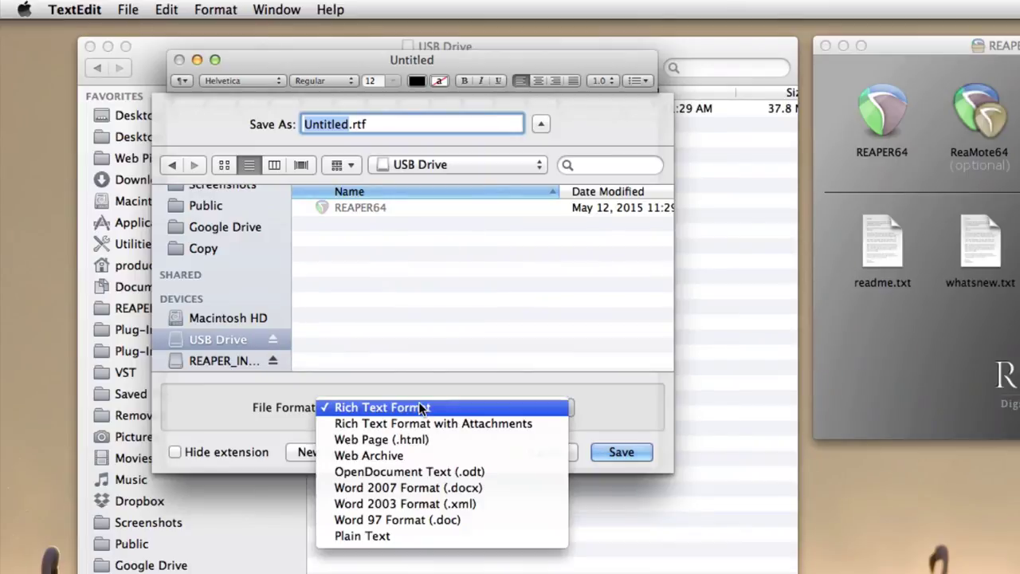
left_click(418, 542)
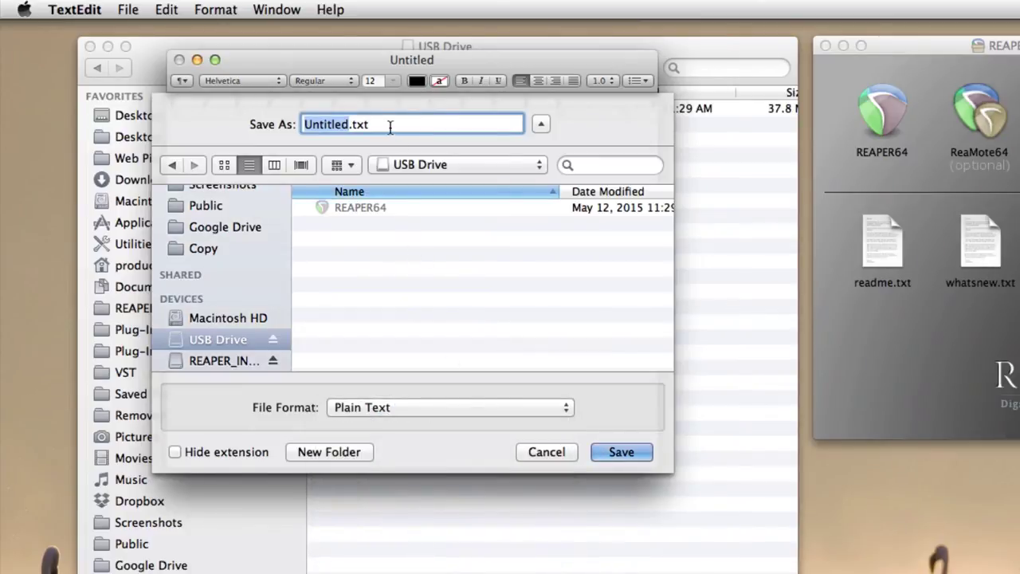
type("rea")
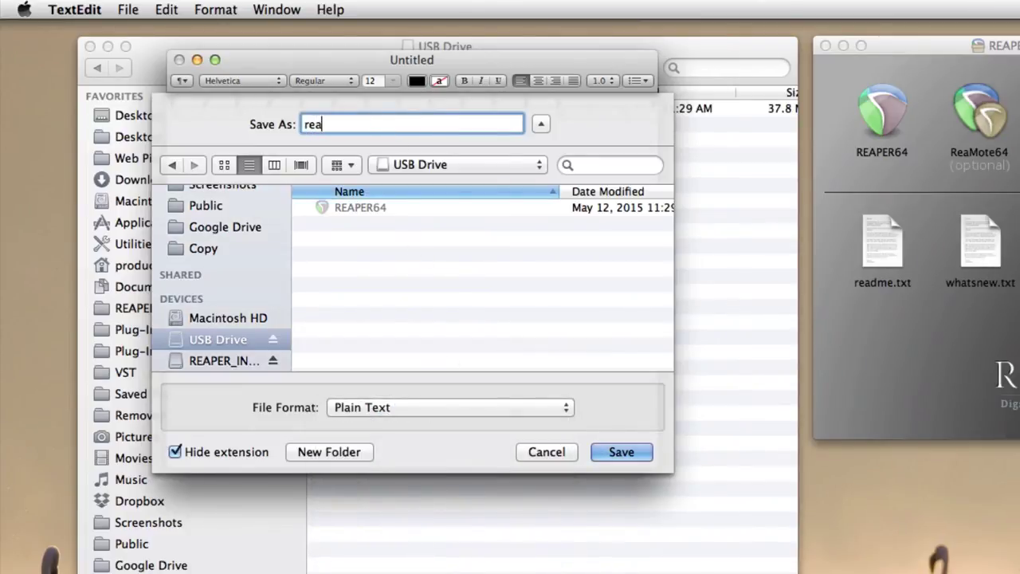
type("per.ini")
left_click(623, 453)
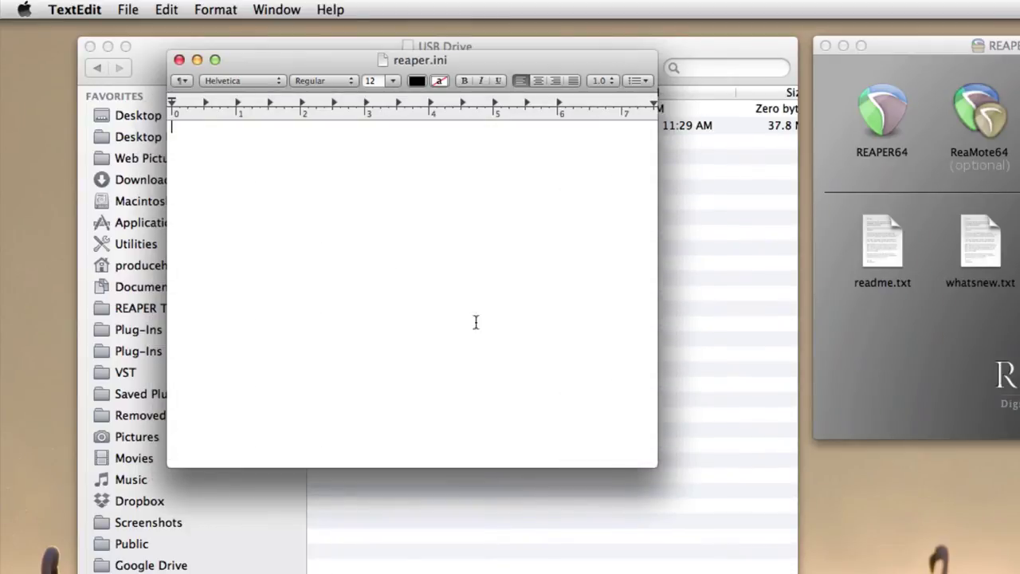
- Quit TextEdit and open Get Info for the new reaper.ini file on the USB Drive
left_click(97, 9)
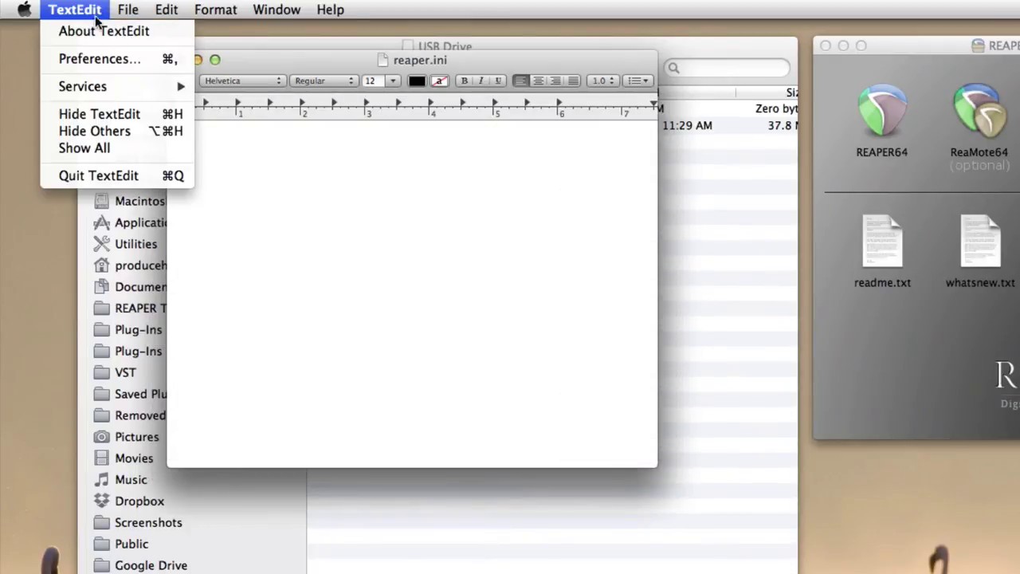
left_click(122, 175)
left_click(400, 110)
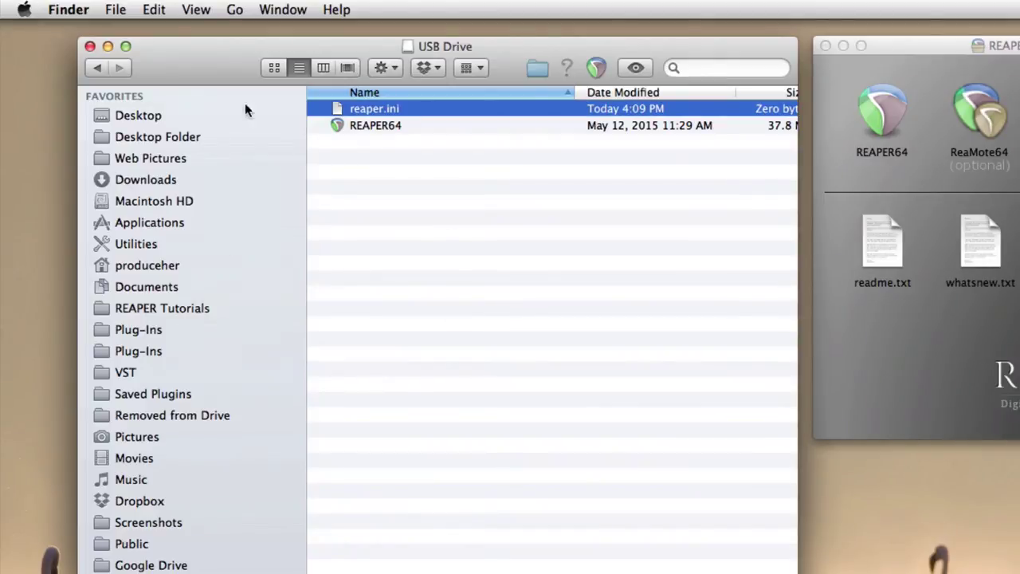
left_click(116, 10)
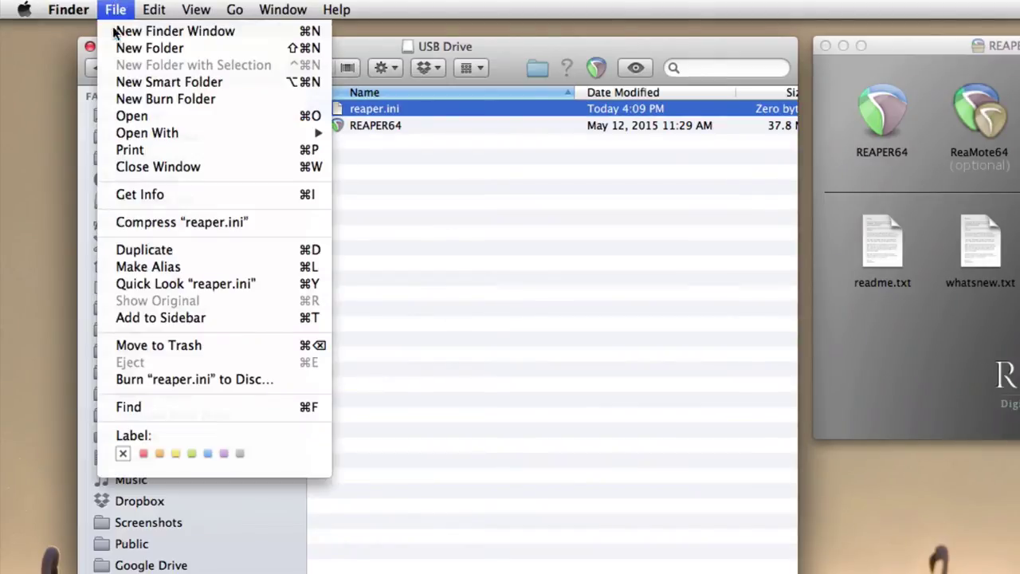
left_click(136, 195)
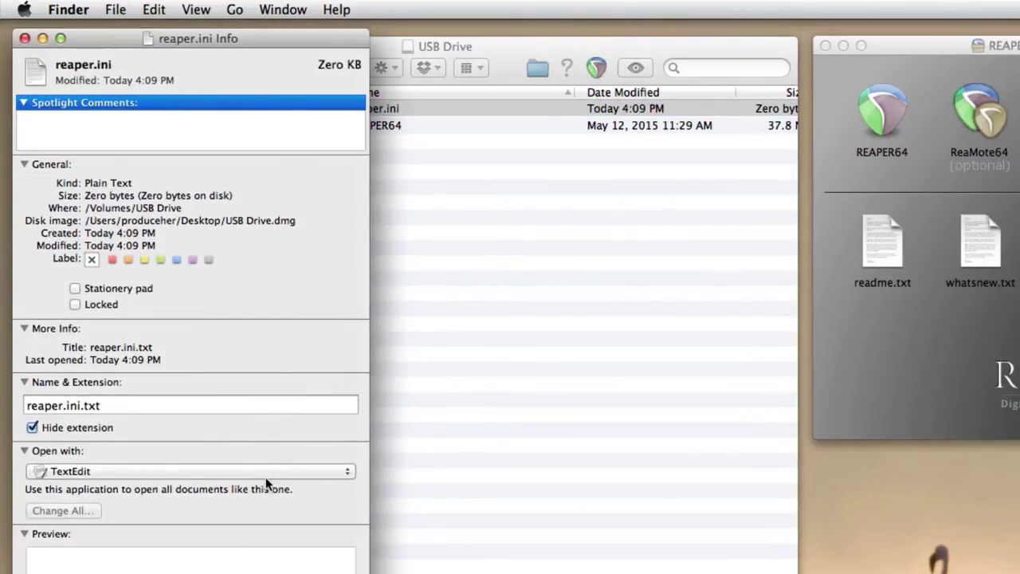
- Remove the hidden .txt ending so the file is named reaper.ini, keep .ini, and close Info
left_click(32, 428)
left_click(120, 406)
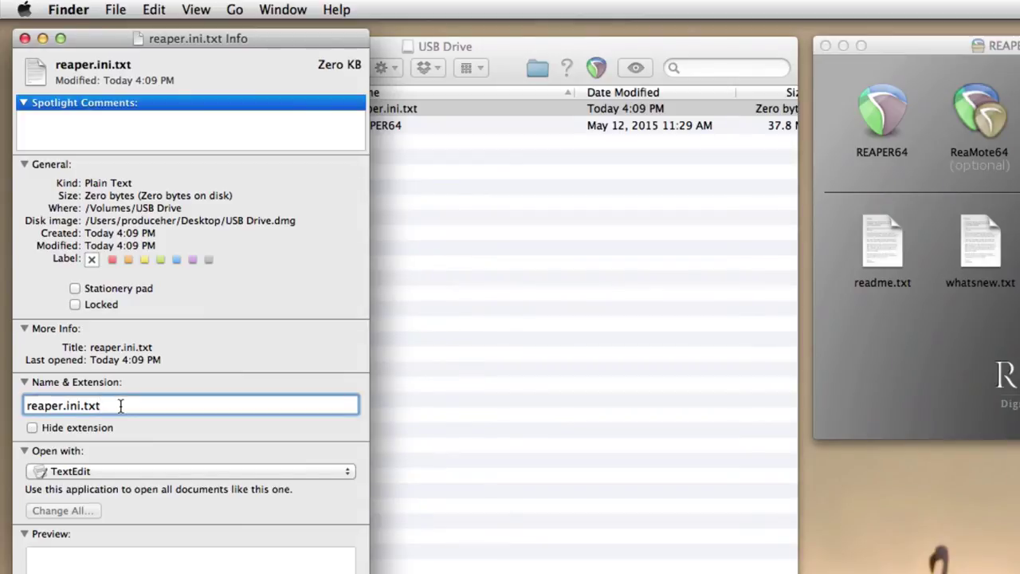
key("BackSpace")
key("BackSpace")
key("BackSpace")
key("BackSpace")
key("Return")
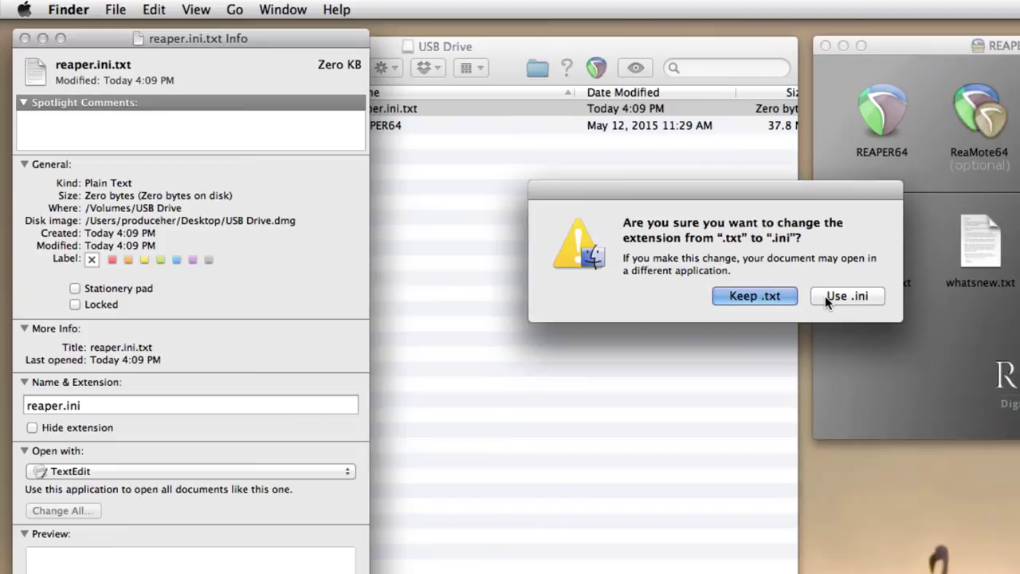
left_click(847, 296)
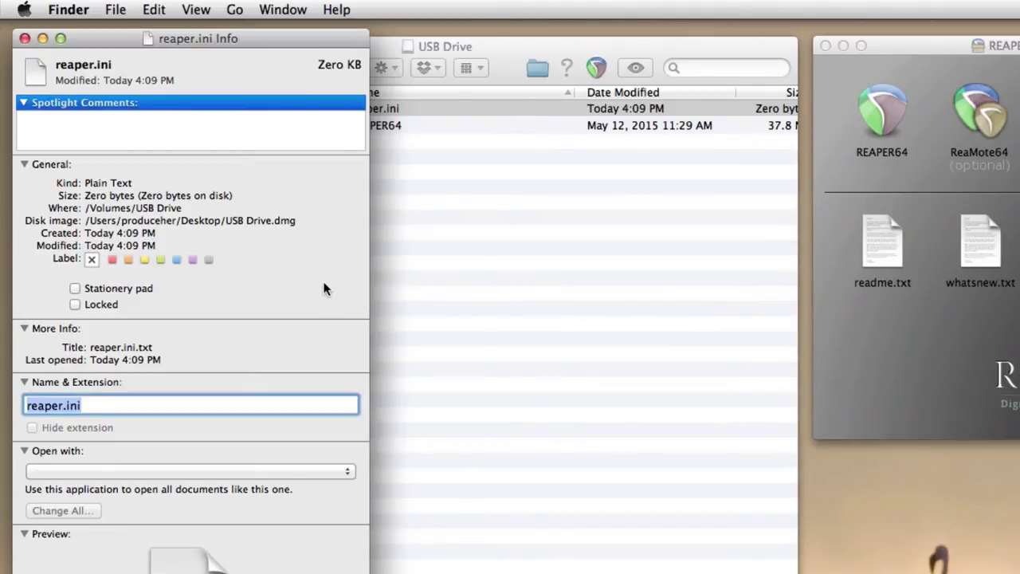
left_click(25, 38)
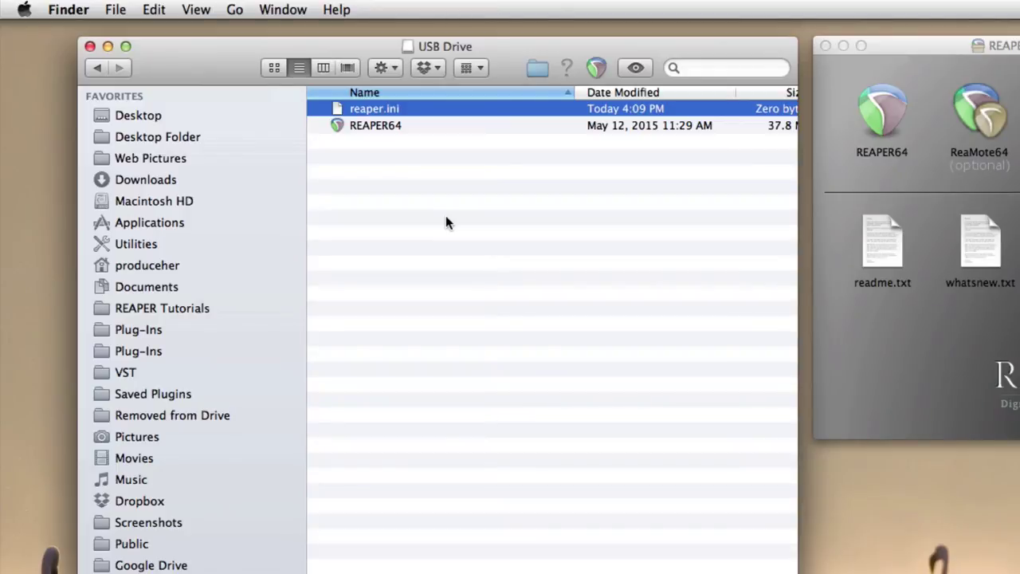
- Select and launch the REAPER64 app from the USB Drive
left_click(447, 217)
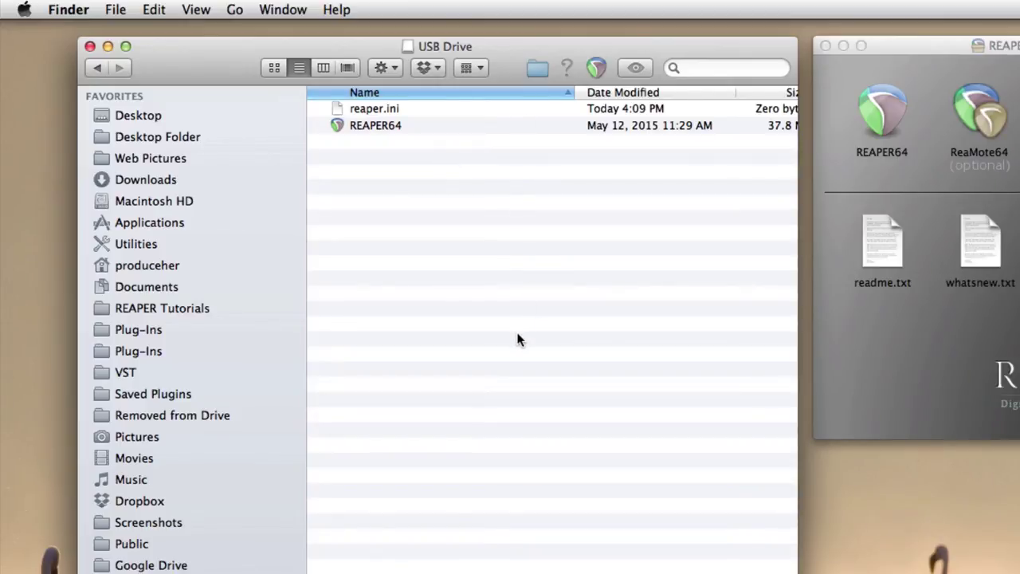
left_click(379, 126)
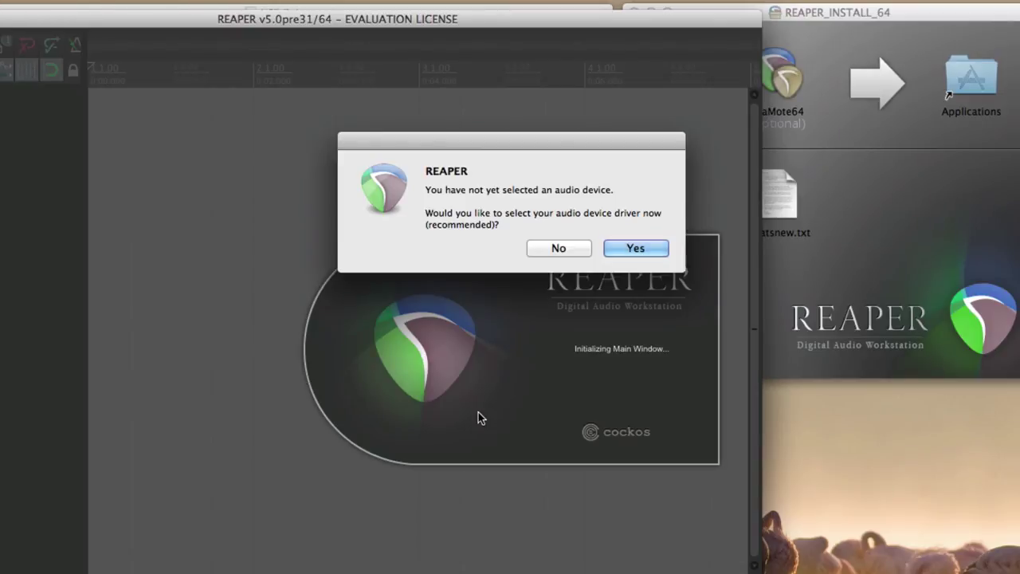
- Set up audio now, choosing MobilePre as the audio device
left_click(634, 248)
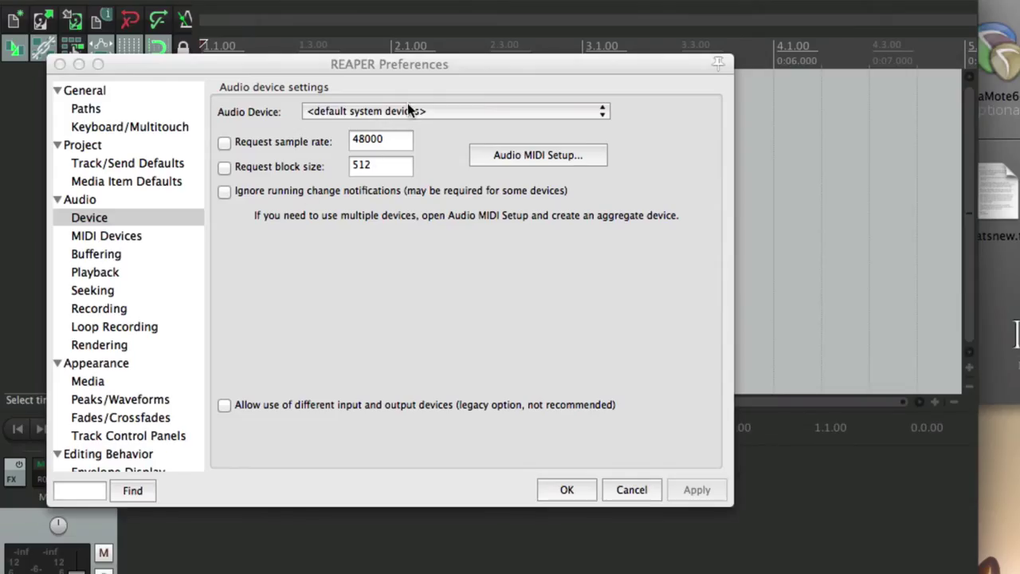
left_click(422, 110)
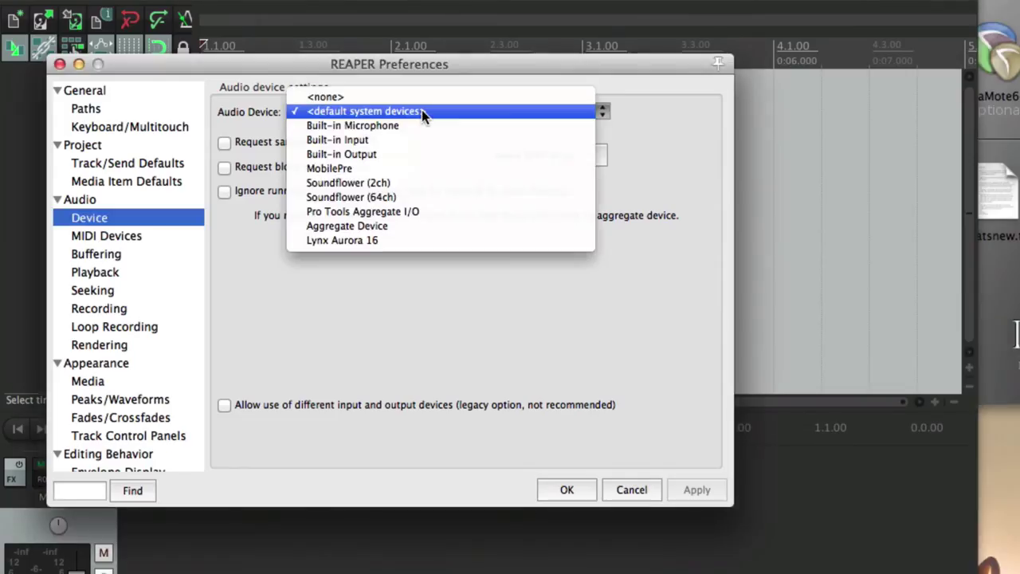
left_click(454, 173)
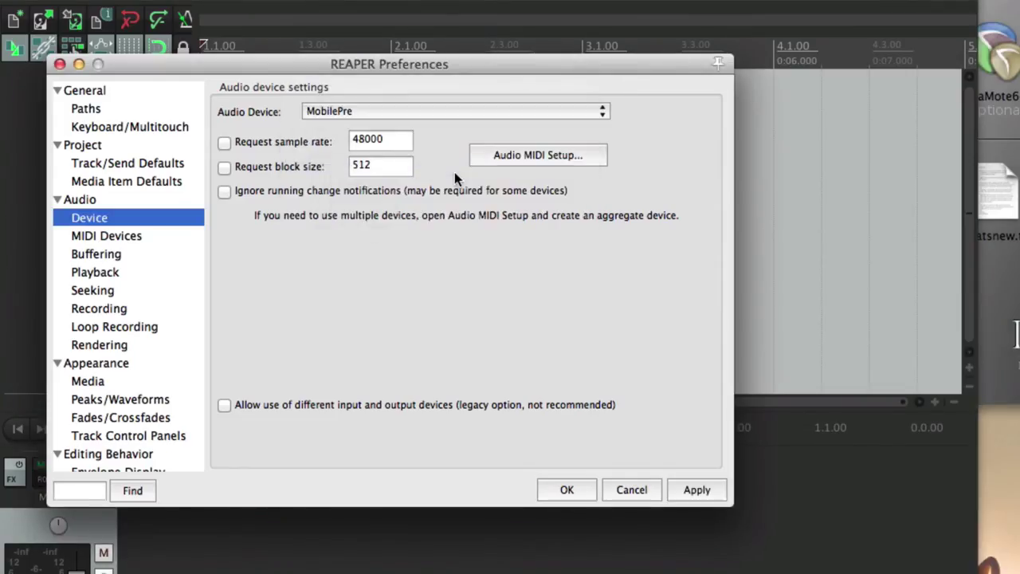
left_click(567, 489)
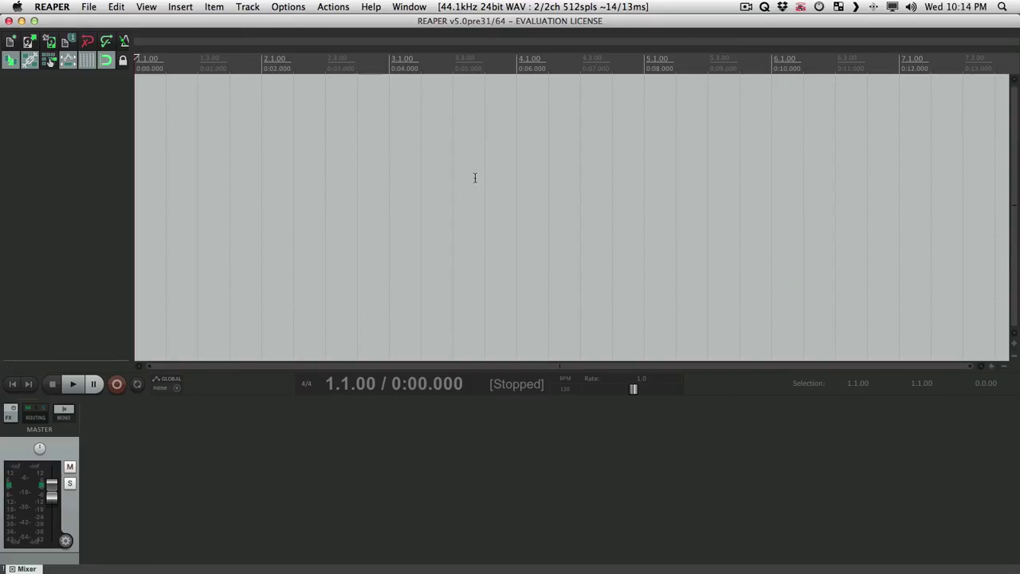
- Briefly reopen Preferences, then browse the full action list and close it
key("super+comma")
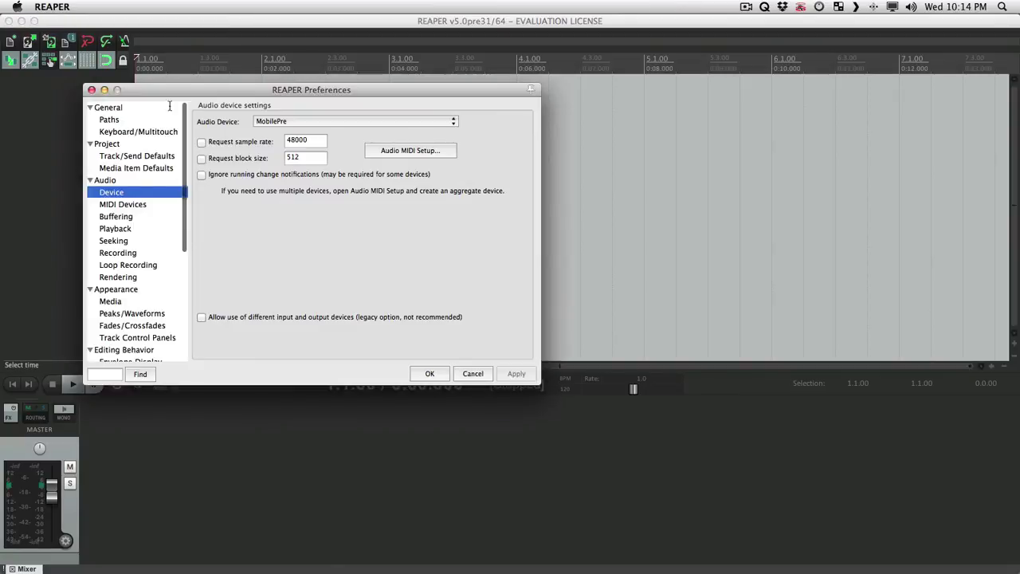
scroll(156, 136, "down", 5)
left_click(92, 89)
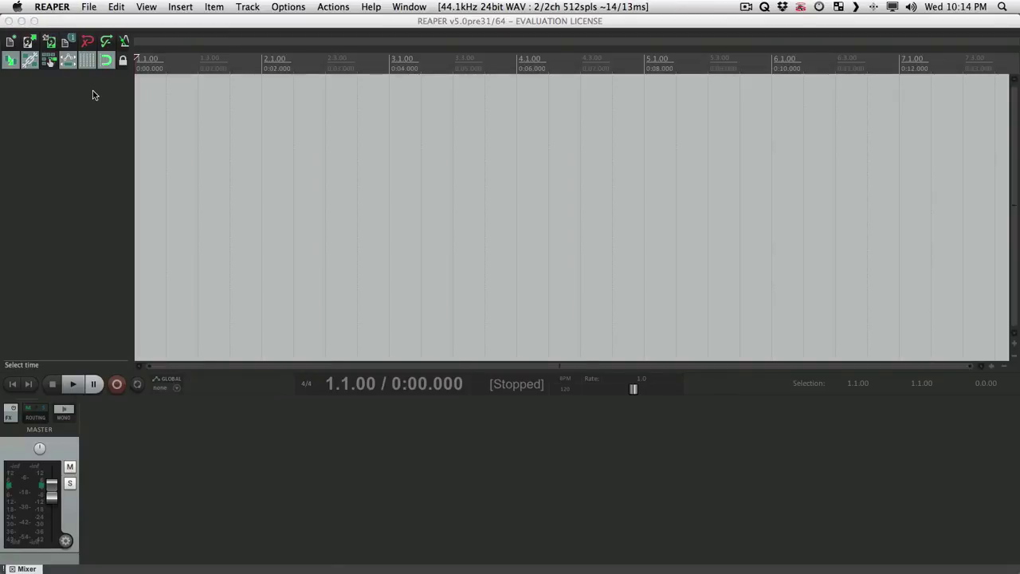
left_click(333, 6)
left_click(331, 24)
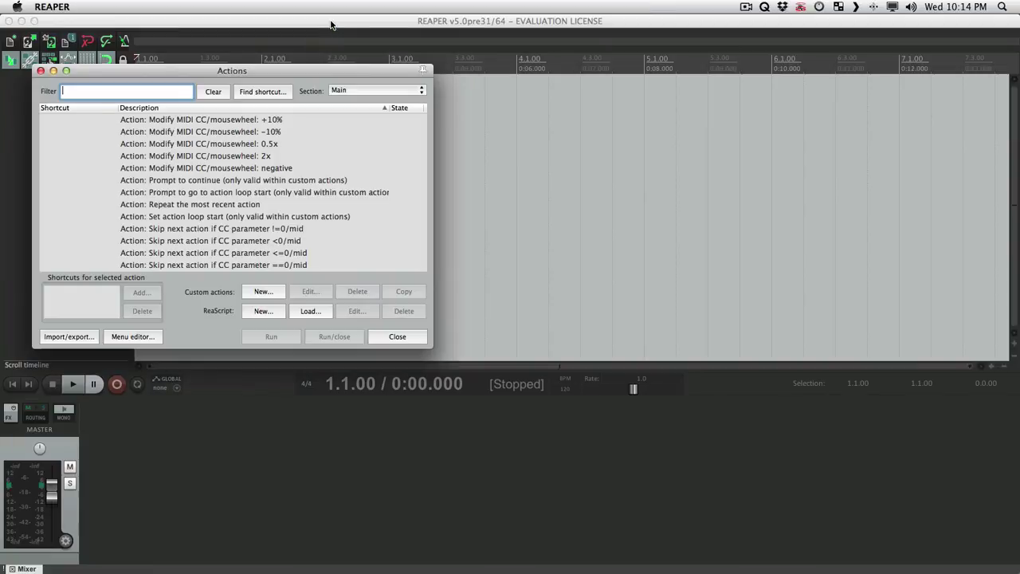
scroll(316, 191, "down", 5)
scroll(317, 186, "down", 15)
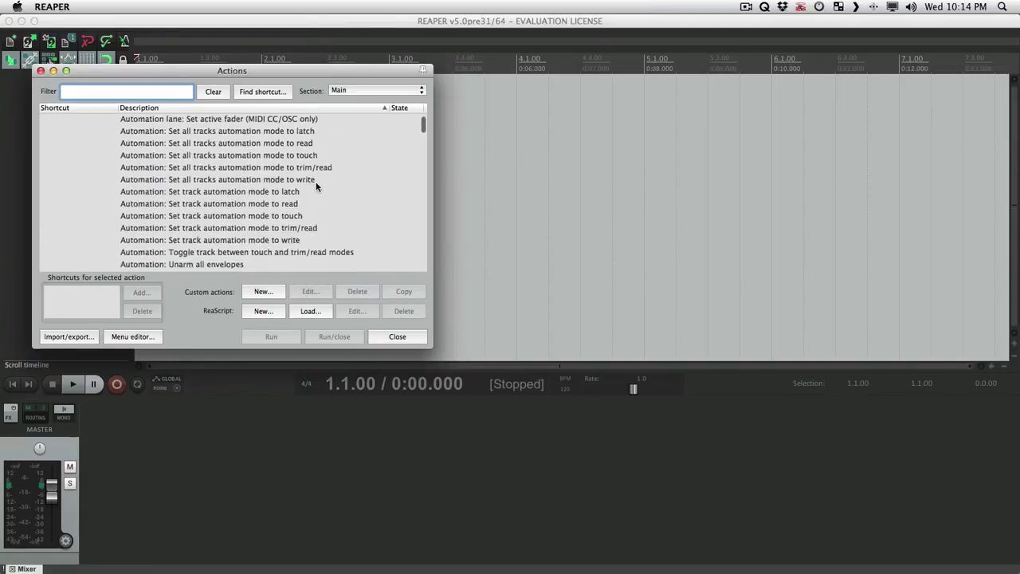
left_click(40, 71)
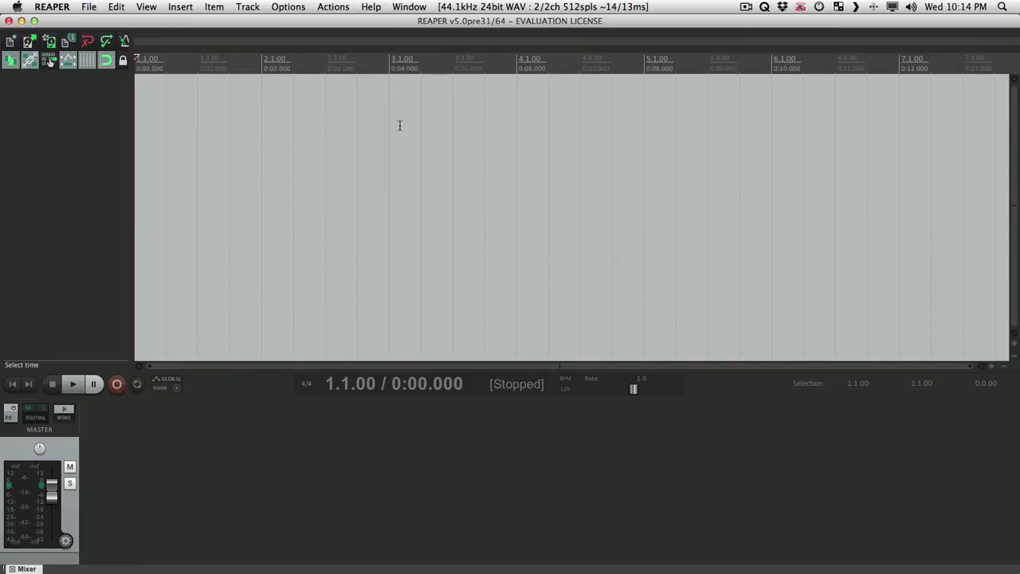
- Import My Actions.ReaperConfigZip from the Configurations folder via General preferences
left_click(292, 8)
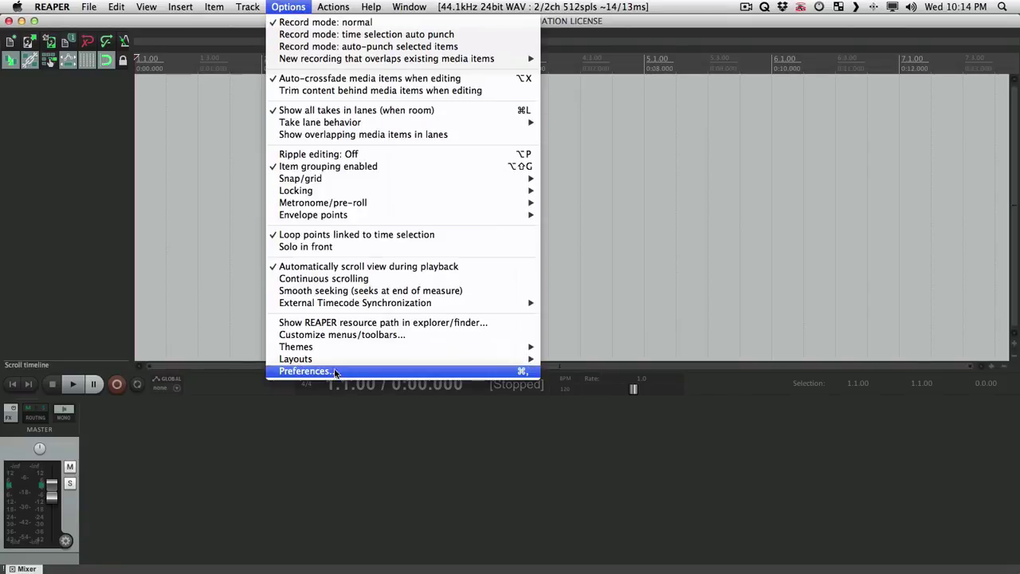
left_click(334, 372)
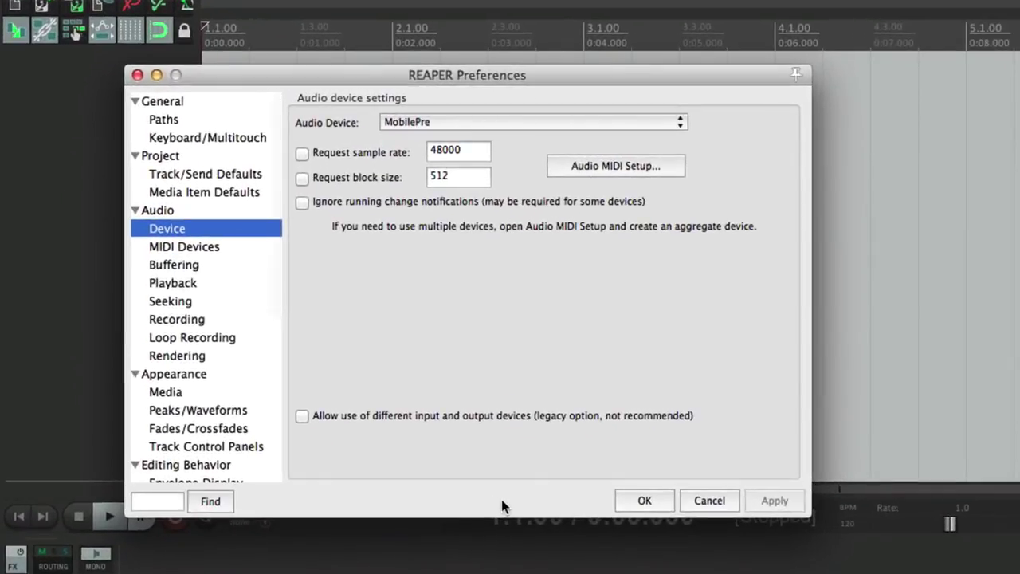
left_click(199, 96)
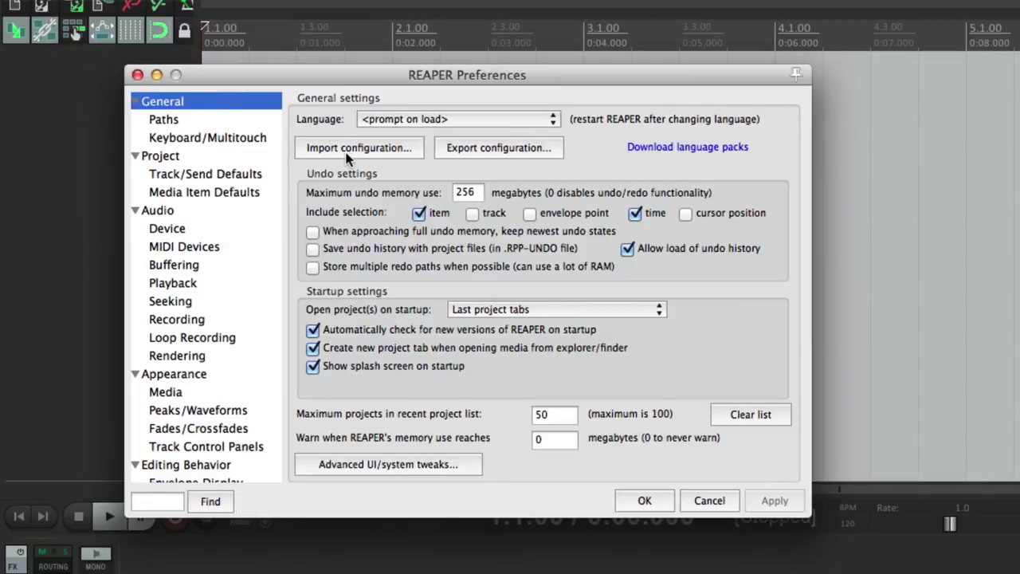
left_click(378, 145)
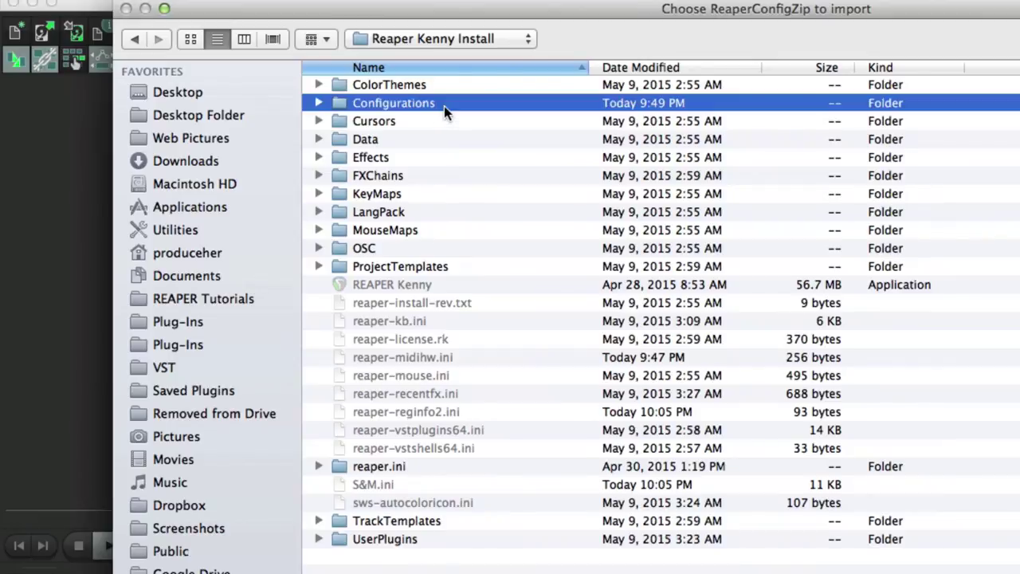
double_click(444, 106)
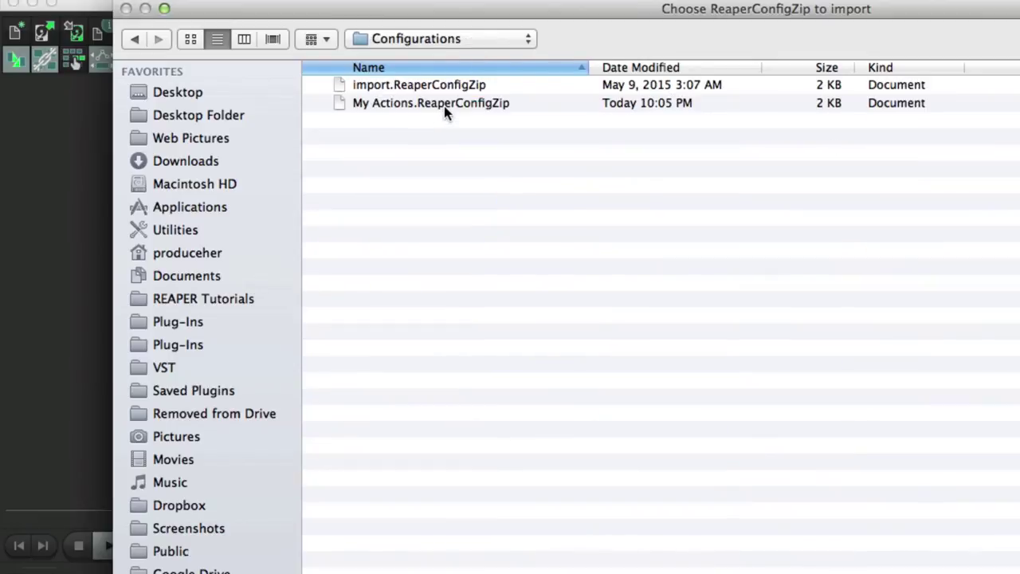
left_click(497, 104)
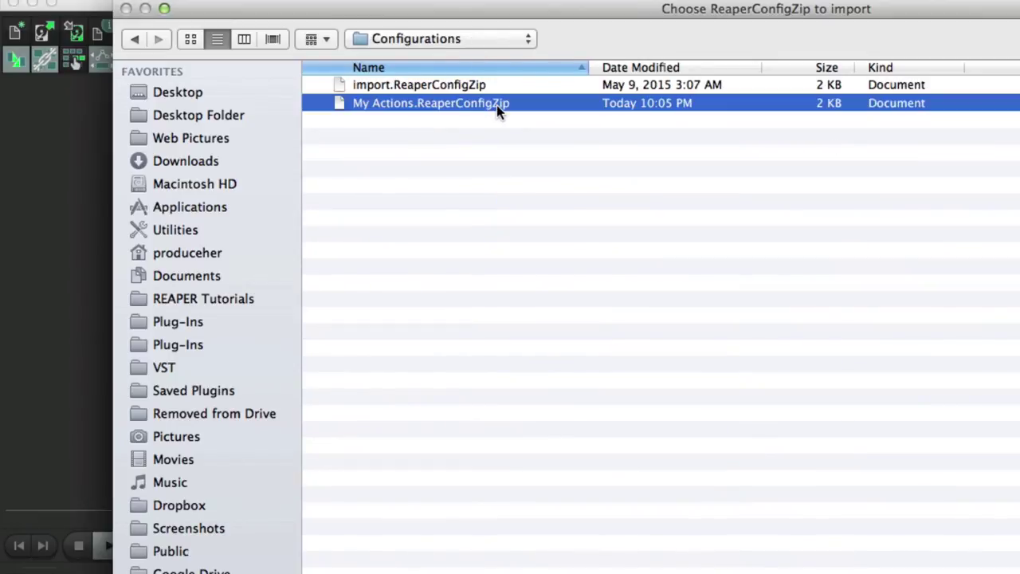
double_click(496, 104)
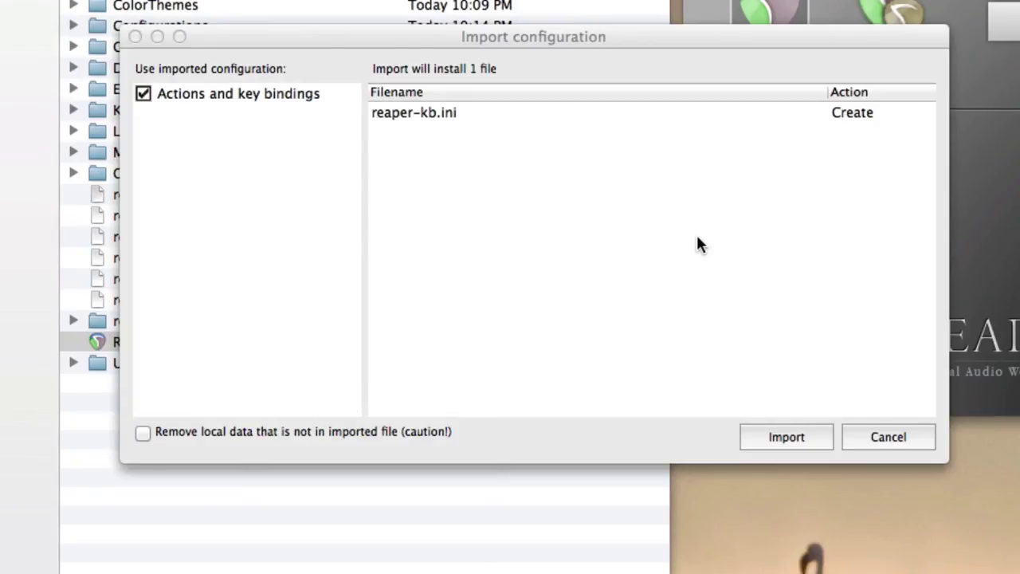
left_click(794, 440)
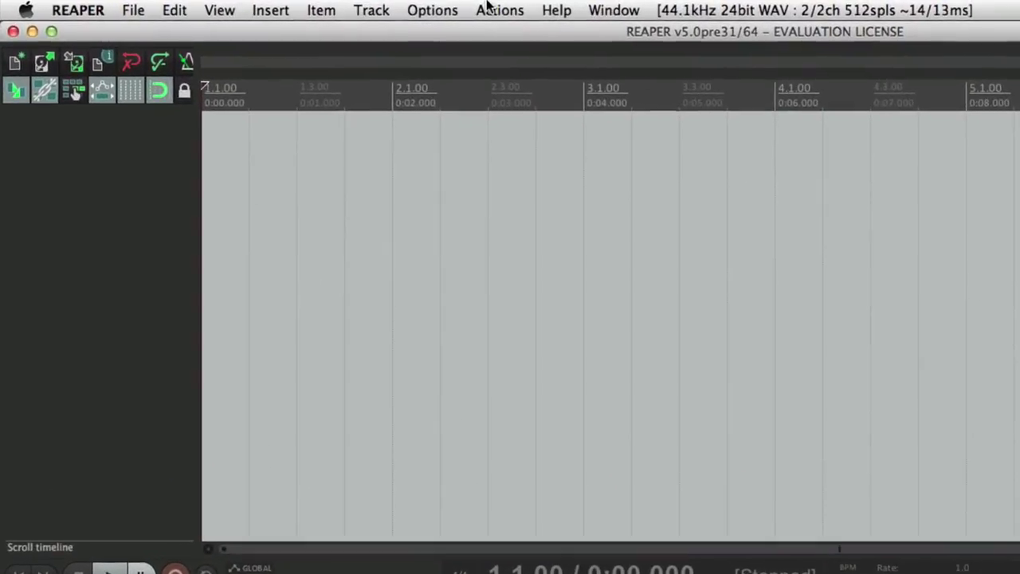
left_click(333, 6)
left_click(505, 35)
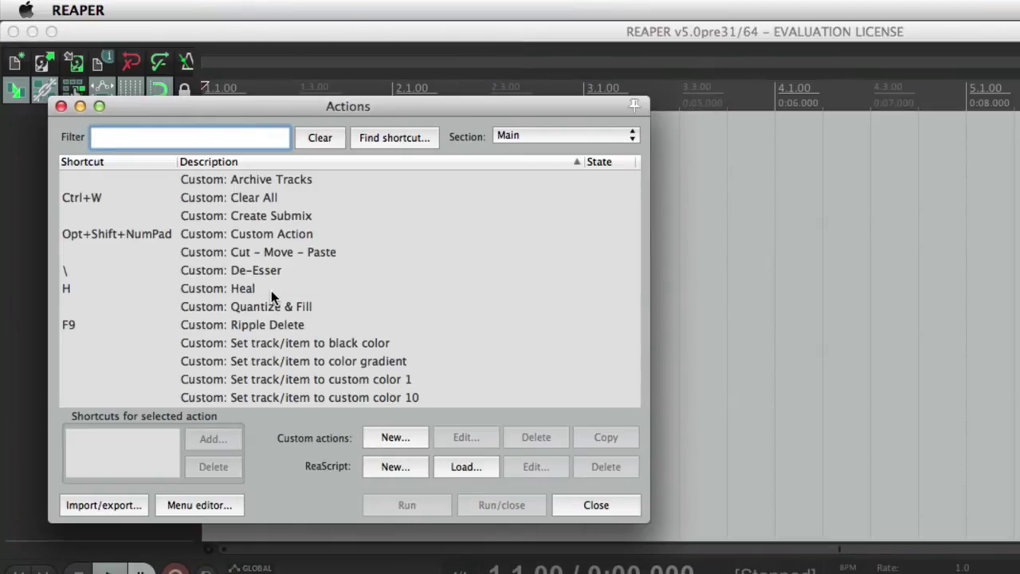
scroll(355, 302, "down", 10)
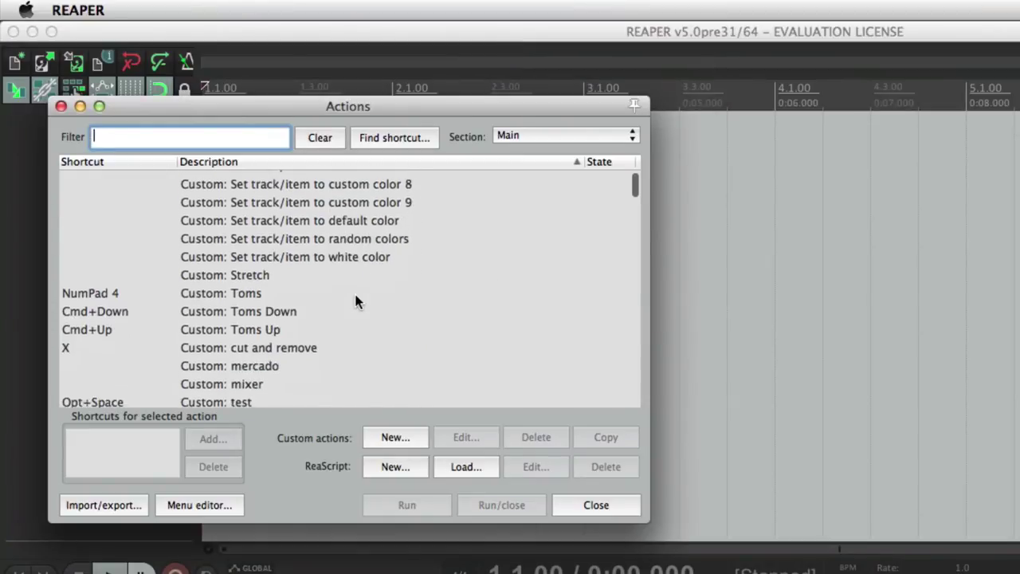
scroll(356, 302, "up", 10)
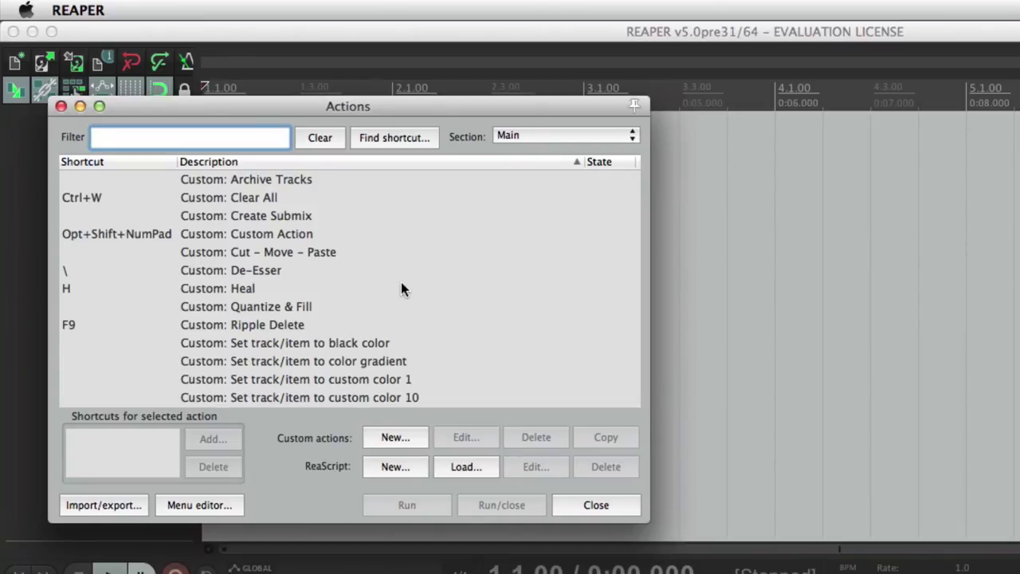
- Close the Actions list, insert one new empty track, and drag it taller
left_click(587, 504)
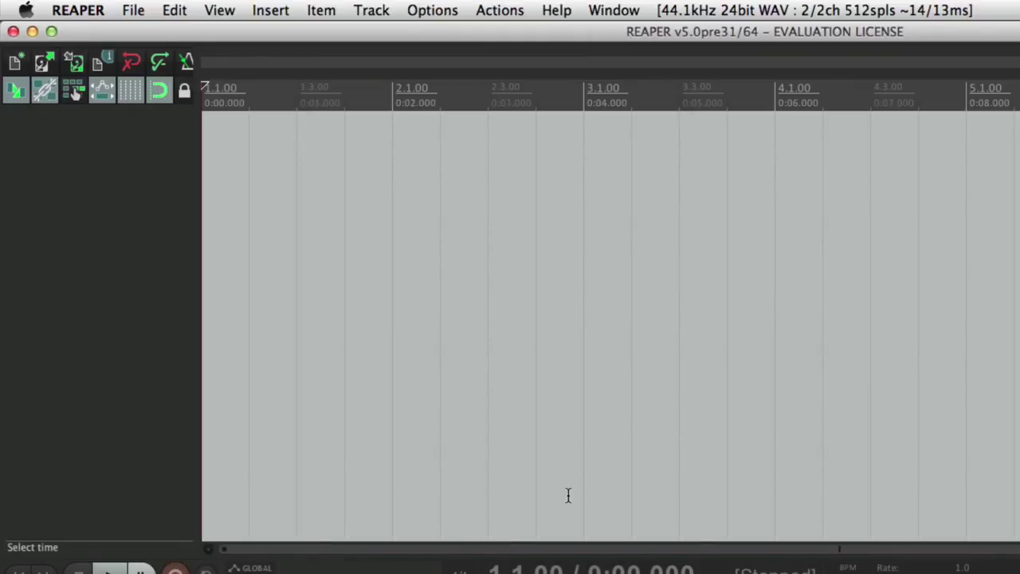
double_click(85, 219)
left_click_drag(112, 178, 120, 301)
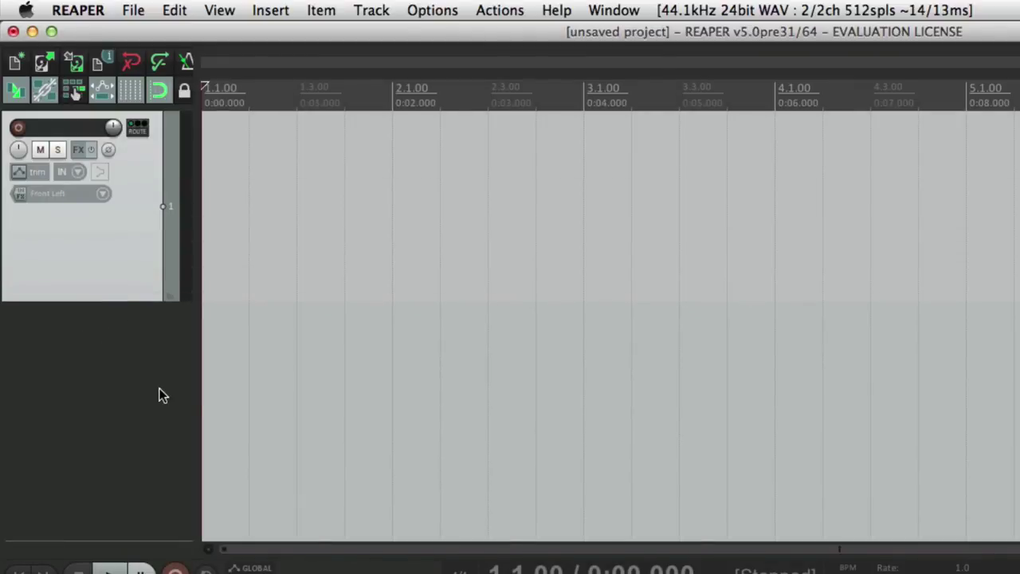